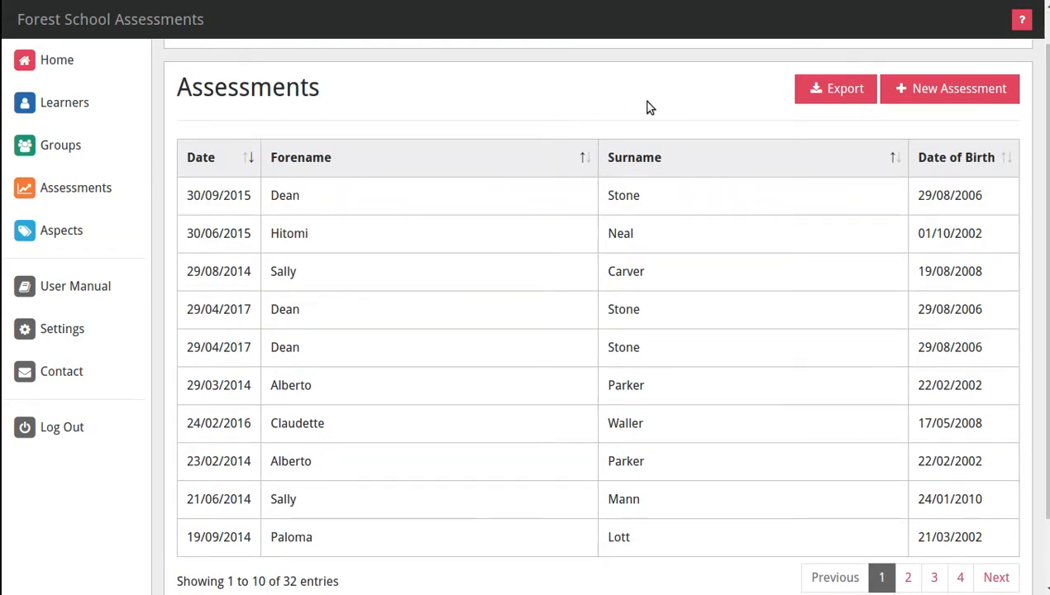
Start a new assessment for the second-to-last learner in the list and set its date to 29/04/2017
click(945, 91)
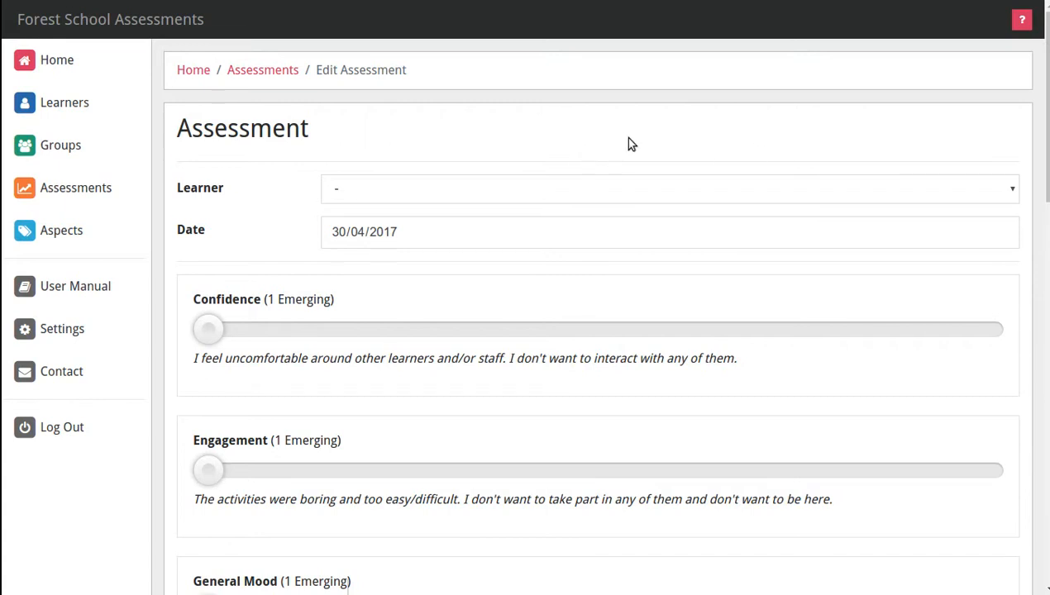
click(676, 190)
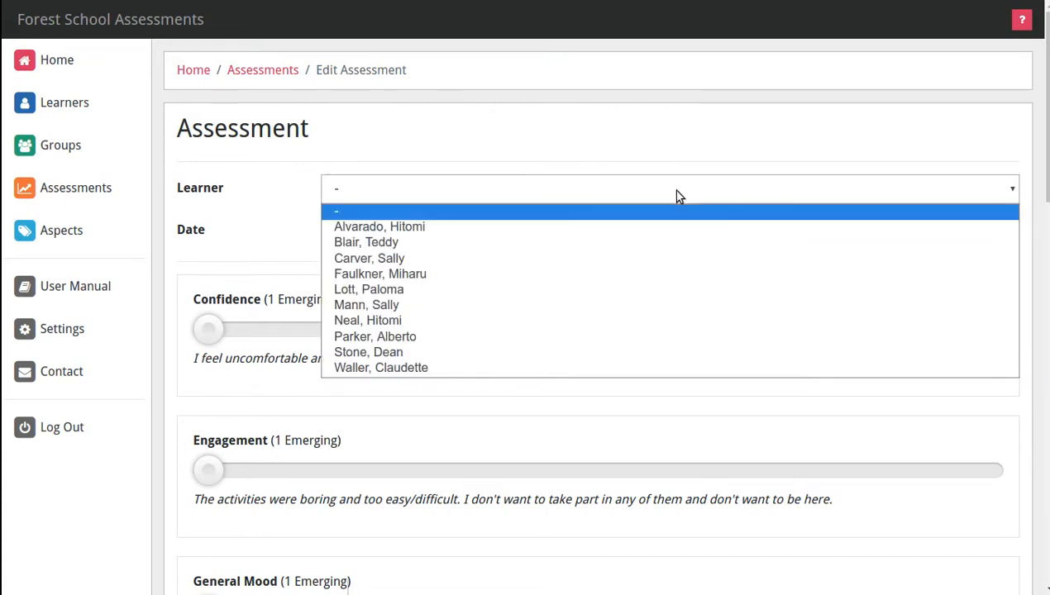
click(584, 355)
click(600, 244)
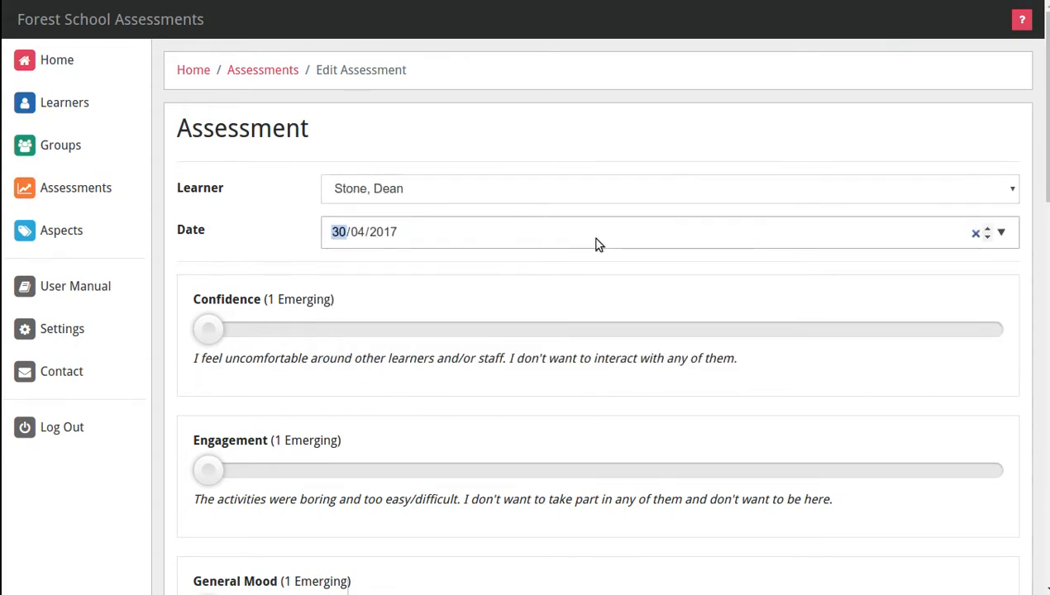
click(1001, 234)
click(476, 374)
click(545, 282)
Set the Confidence rating to 5 Emerging, trying the lower levels along the way
drag(1045, 105, 1045, 131)
scroll(432, 159, down, 2)
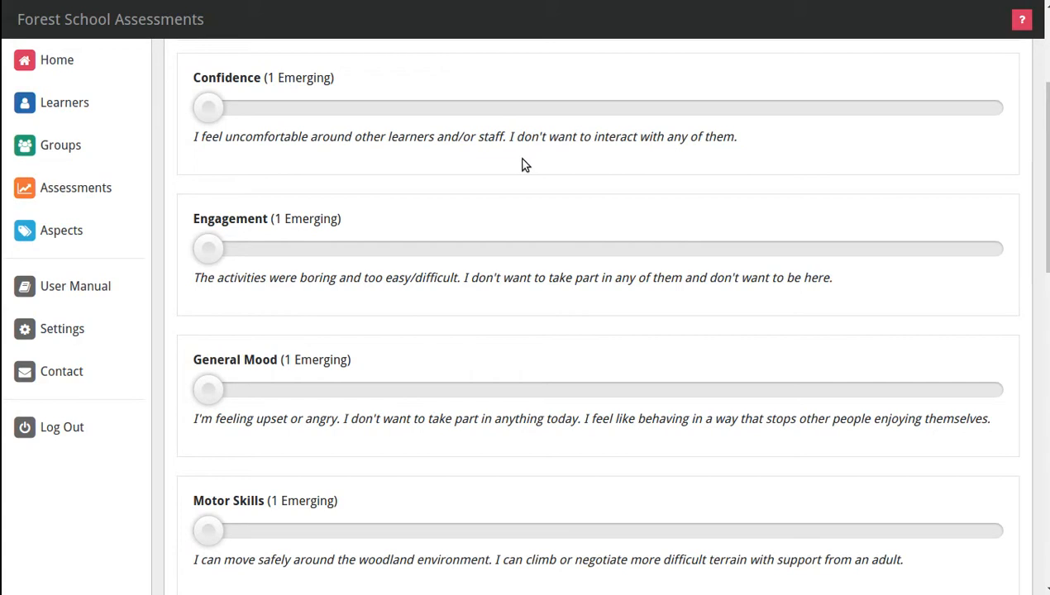
drag(216, 108, 275, 109)
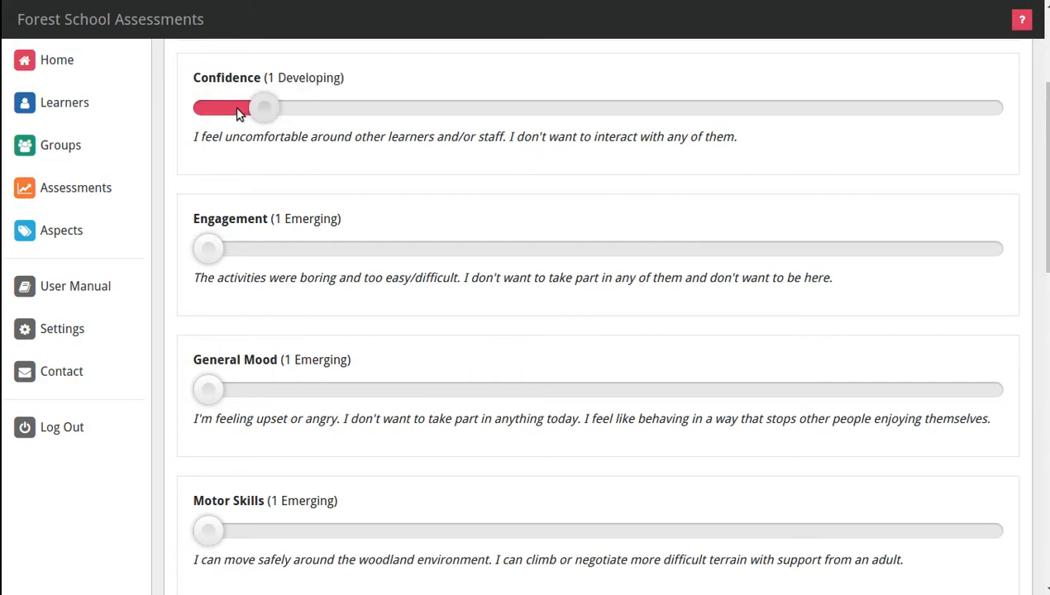
click(290, 109)
mouse_move(323, 108)
mouse_down()
mouse_move(229, 118)
mouse_move(307, 107)
mouse_up()
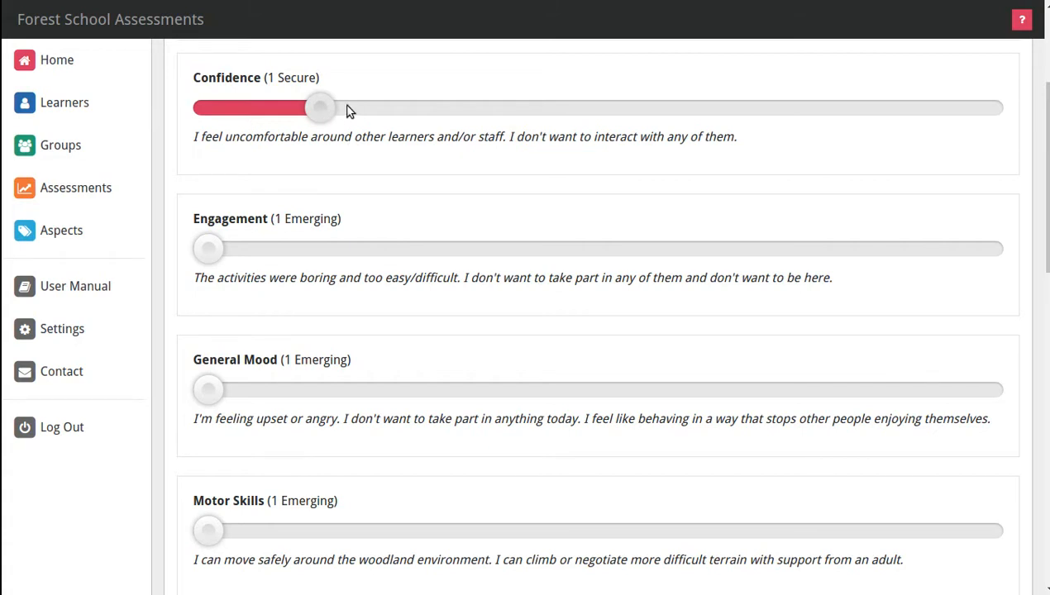
drag(341, 108, 357, 105)
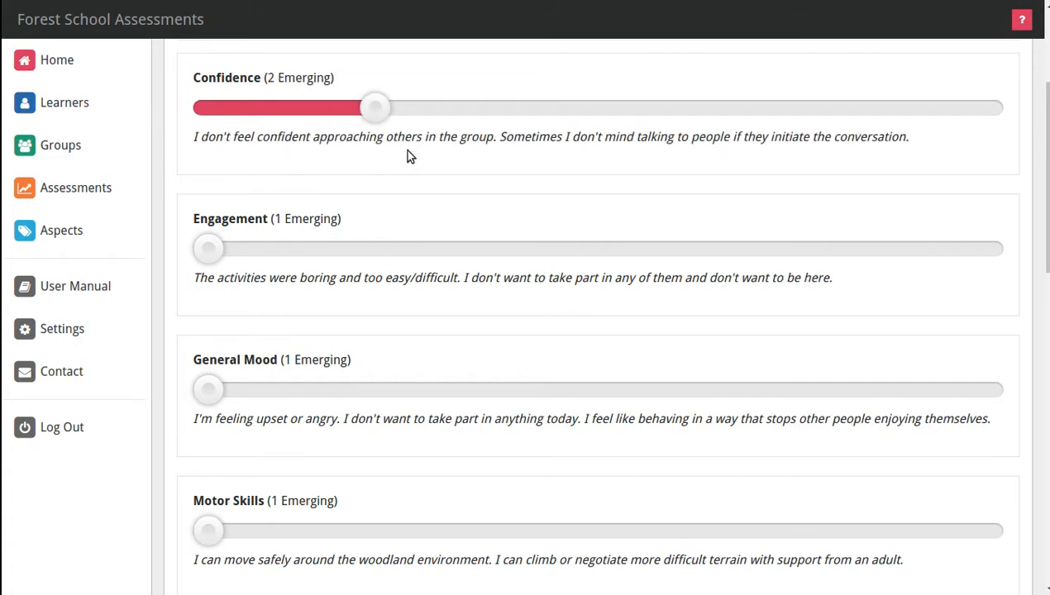
drag(391, 107, 530, 103)
click(463, 108)
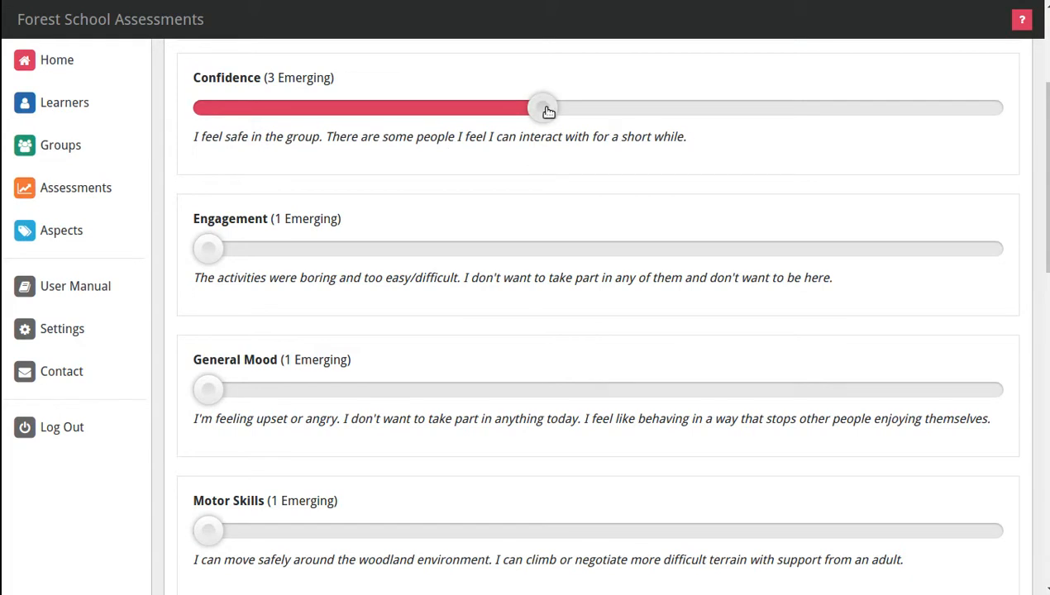
drag(547, 110, 859, 121)
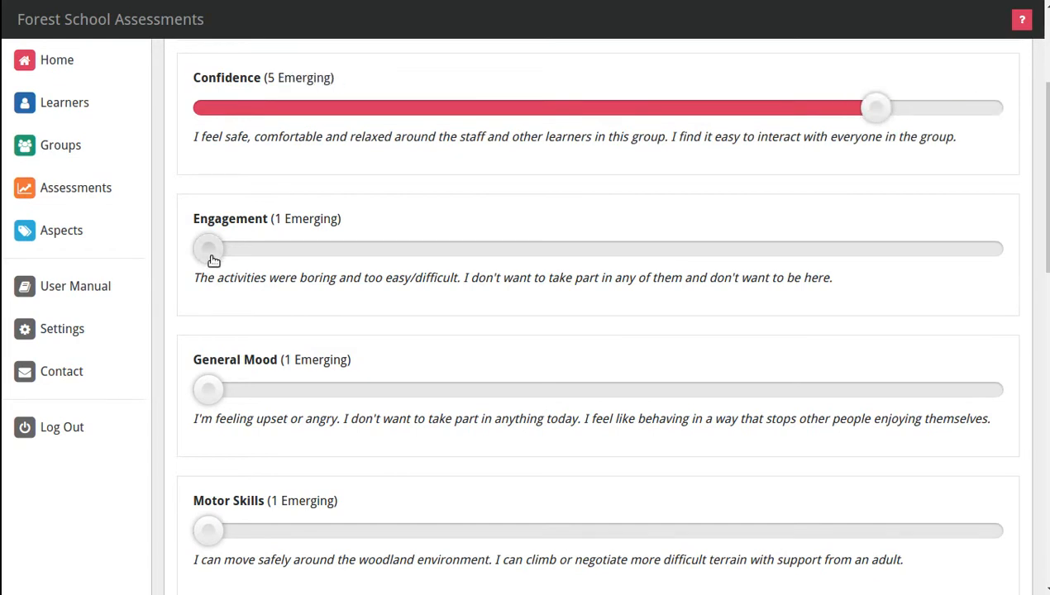
Rate Engagement as 4 Developing, General Mood as 1 Secure, Motor Skills as 3 Developing and Self Awareness as 4 Developing
drag(209, 260, 761, 259)
drag(209, 394, 321, 391)
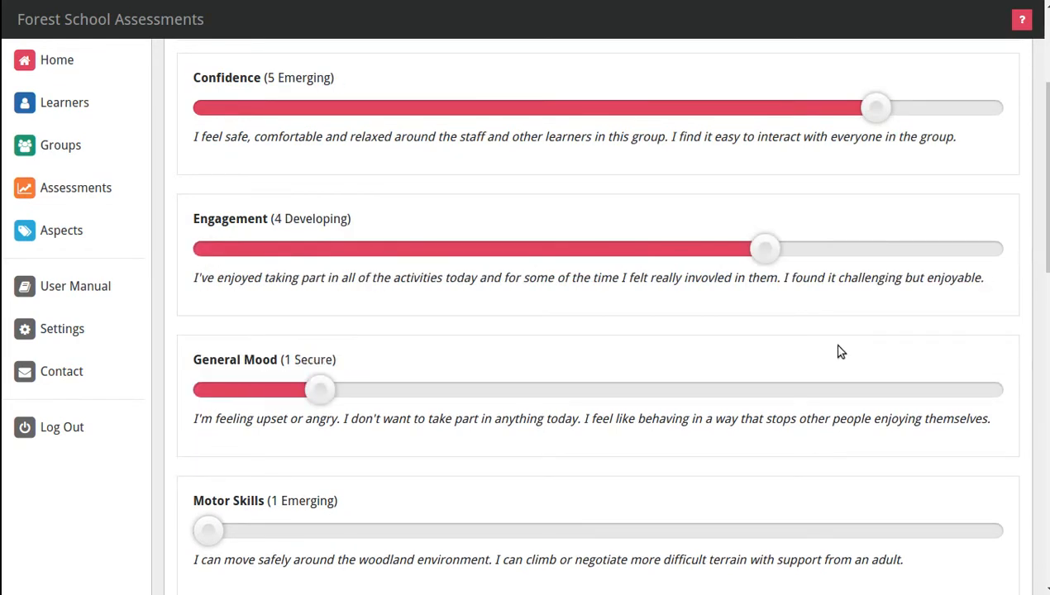
scroll(612, 251, down, 4)
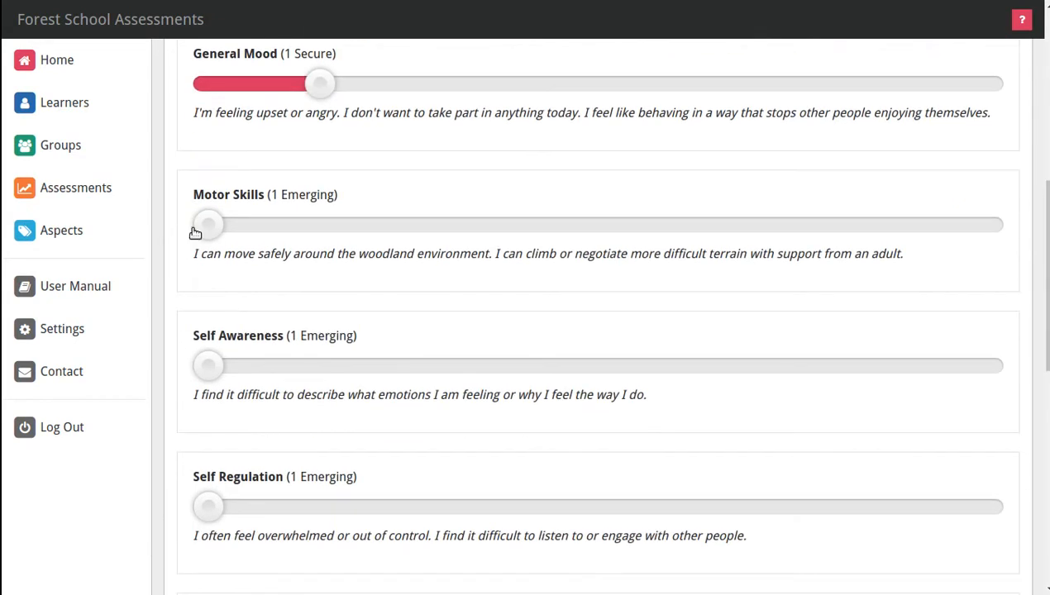
drag(208, 225, 594, 224)
drag(206, 366, 768, 366)
Rate Self Regulation as 3 Emerging and Social Skills as 4 Developing
drag(1043, 280, 1044, 372)
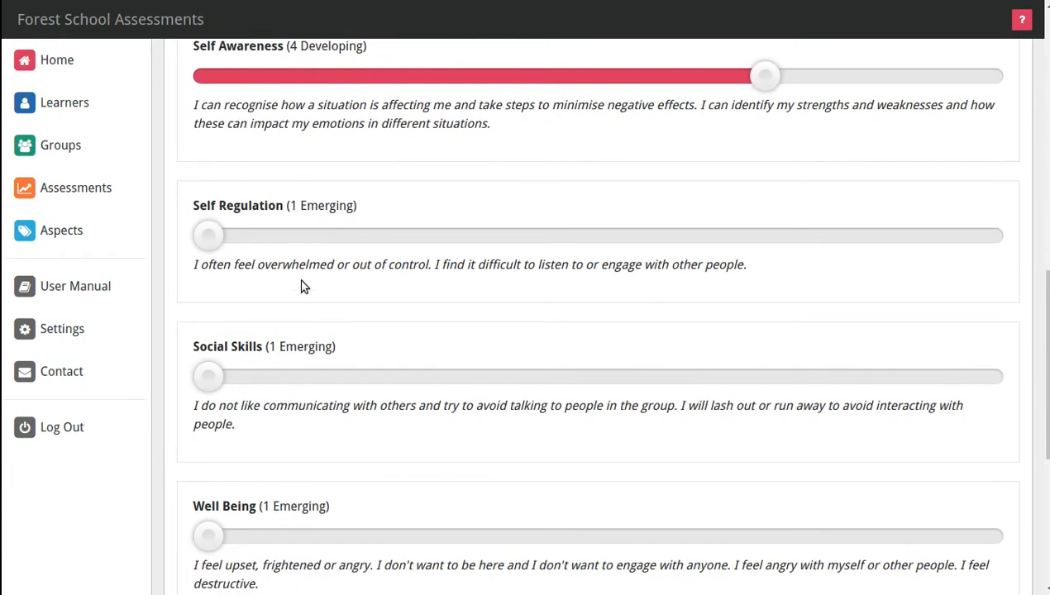
drag(226, 242, 542, 236)
scroll(491, 328, down, 2)
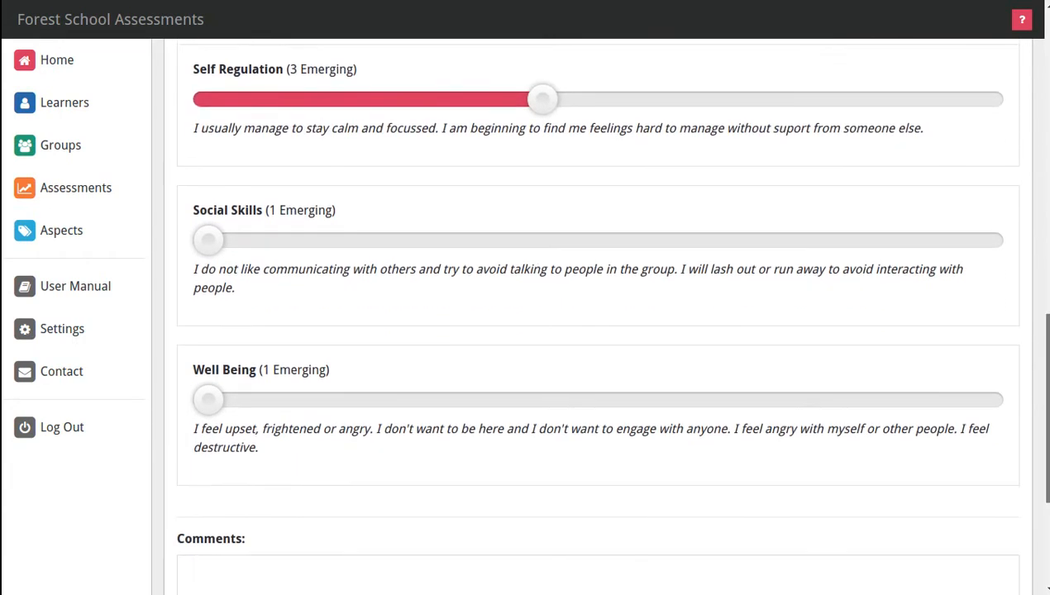
drag(211, 236, 800, 239)
Set the Well Being rating to 3 Emerging
scroll(1039, 397, down, 1)
scroll(407, 341, down, 1)
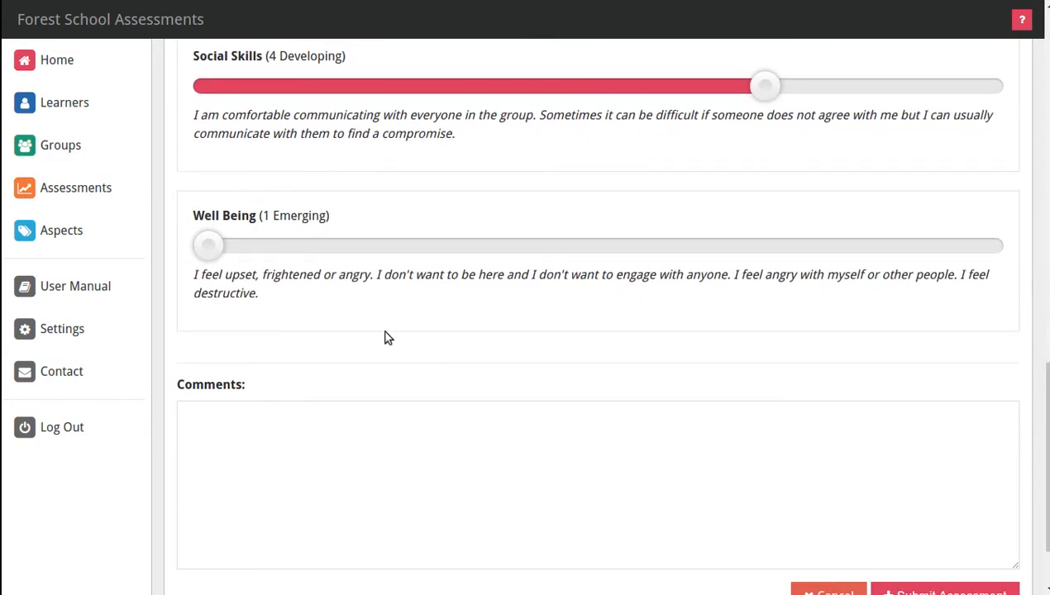
drag(210, 246, 452, 258)
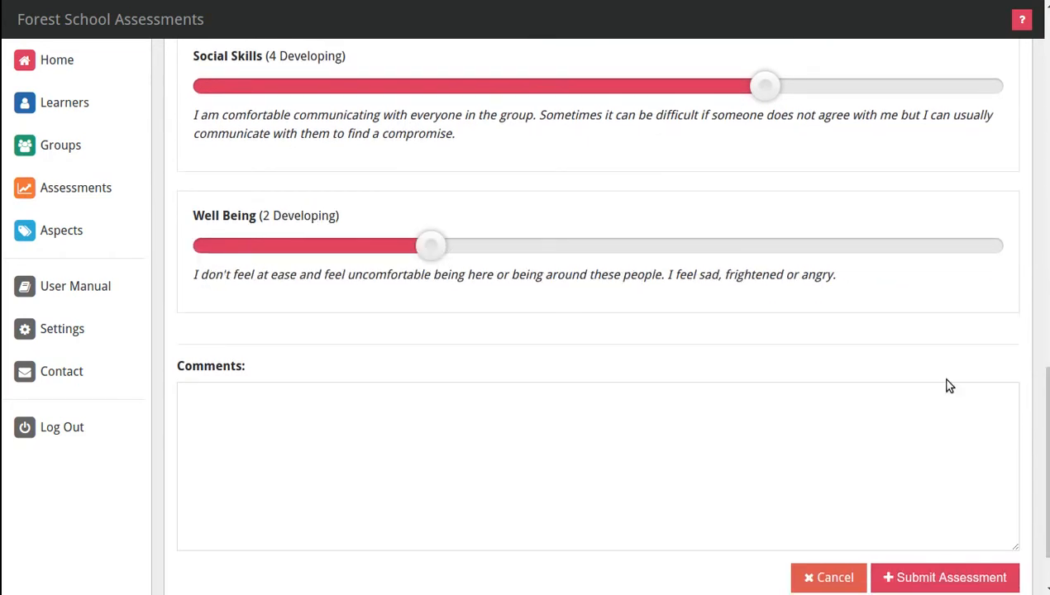
scroll(938, 349, down, 1)
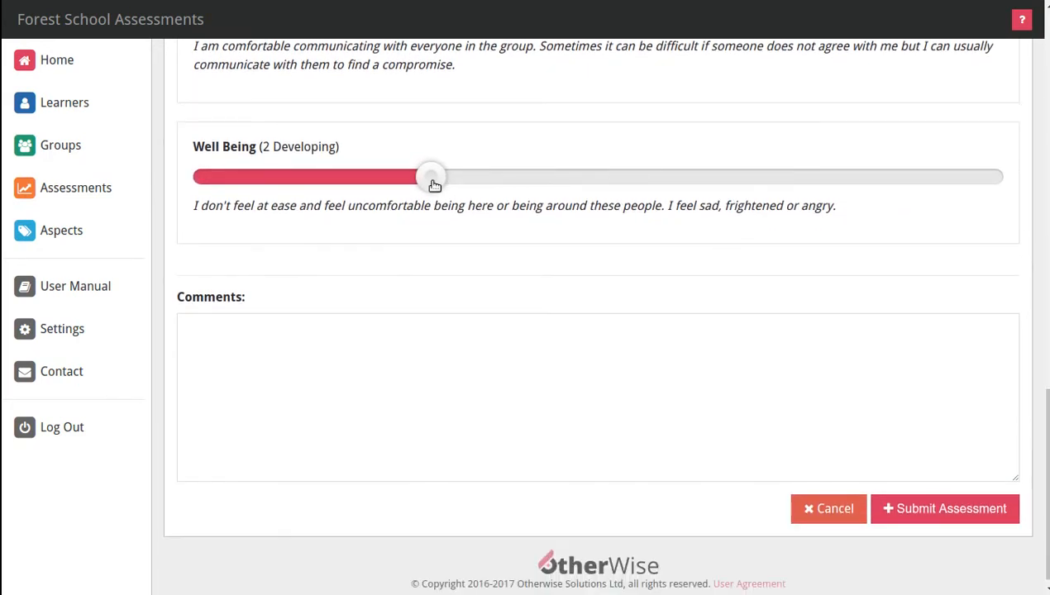
drag(438, 185, 543, 178)
Enter the comment "A comment about this assessment." and submit the assessment
scroll(544, 397, down, 1)
click(309, 329)
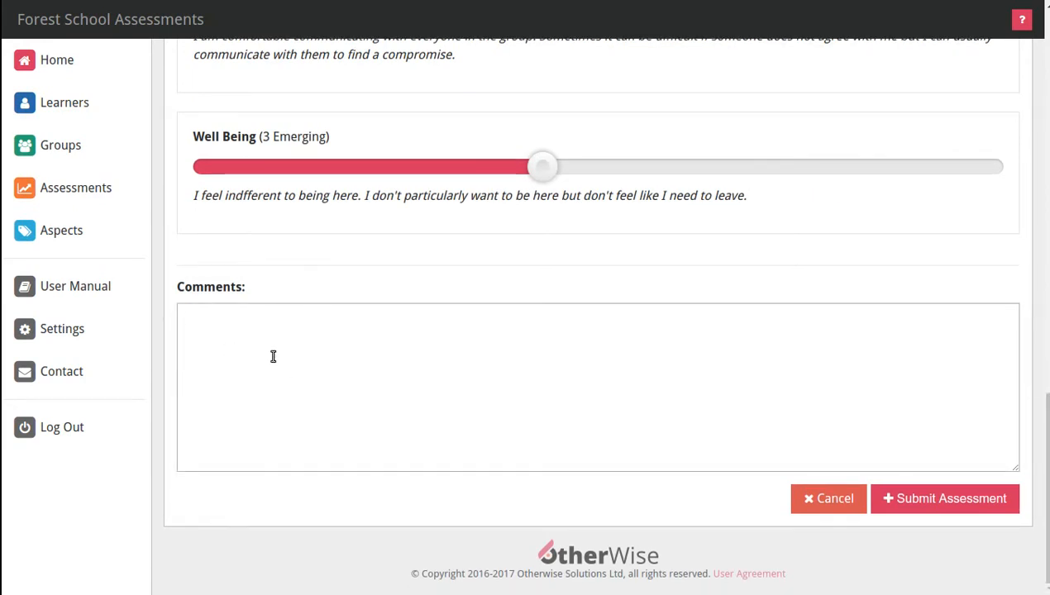
text(A comment about)
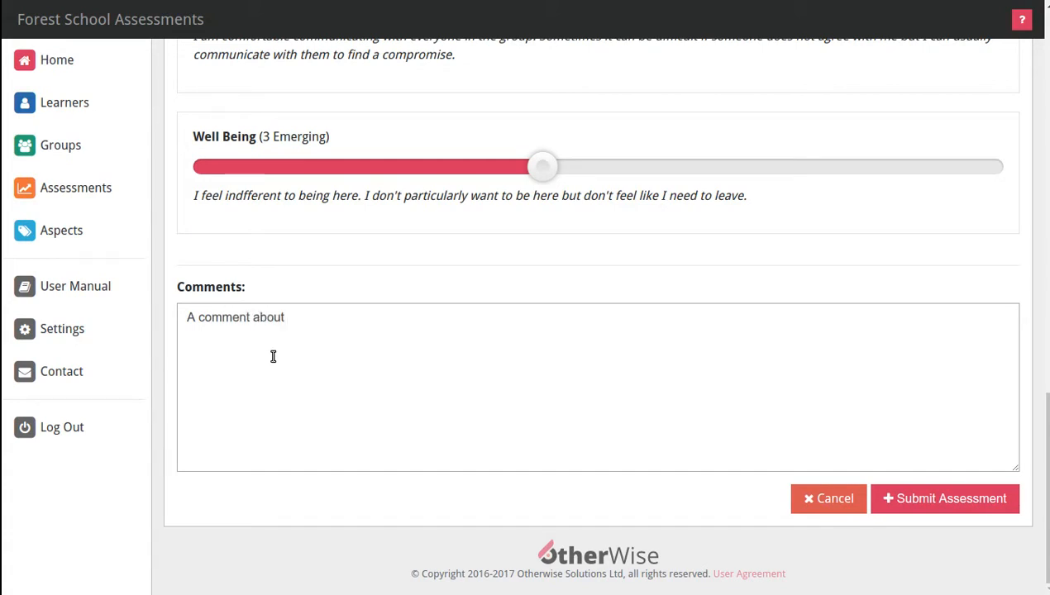
text( this assessment.)
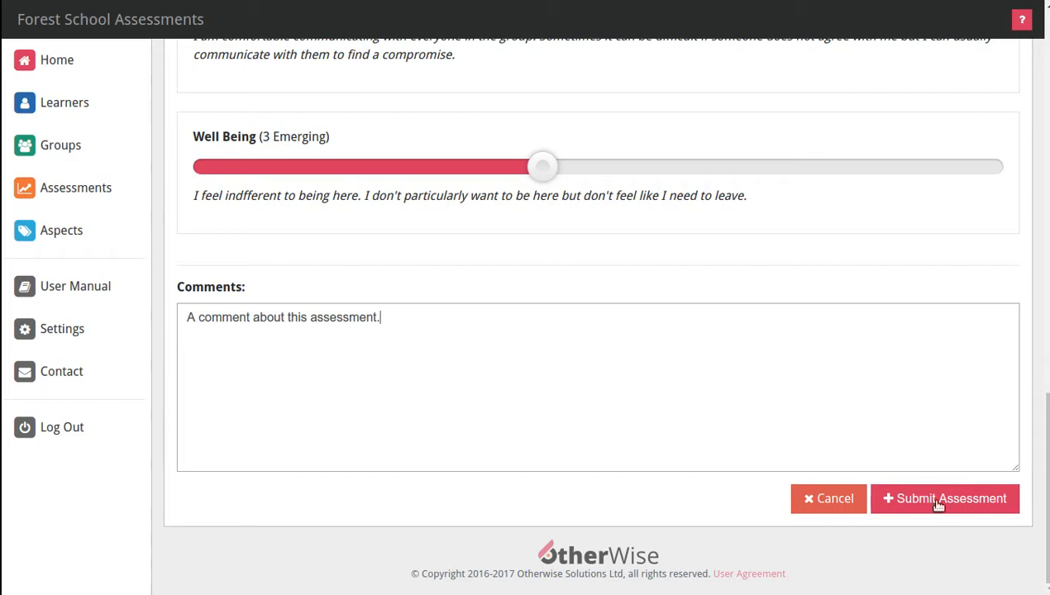
click(963, 499)
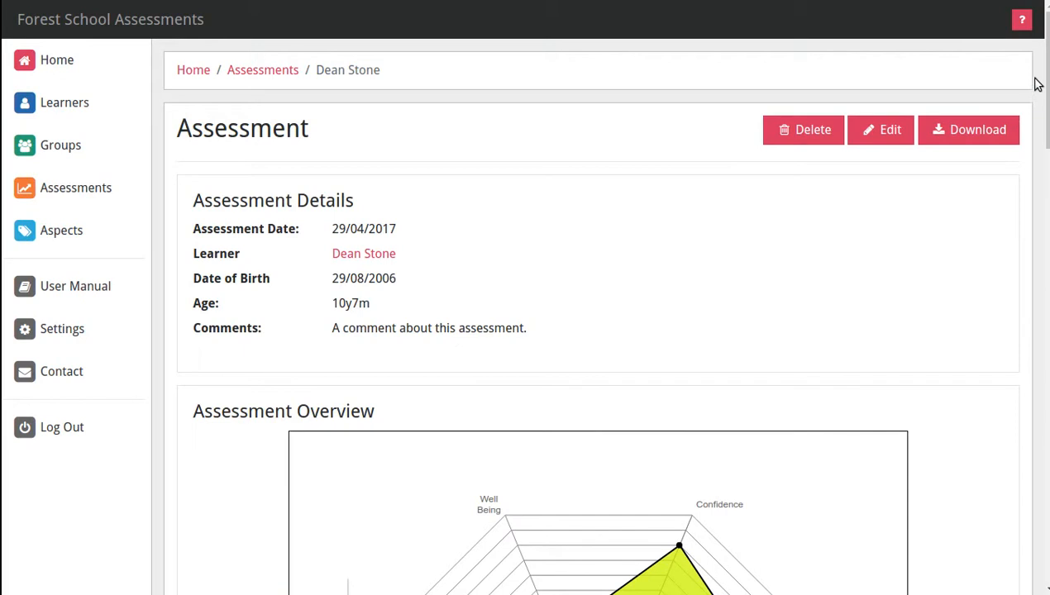
Review the submitted assessment's overview chart, aspect profile, aspect levels and suggested targets, returning to the assessment details
drag(1044, 83, 1045, 99)
scroll(568, 114, down, 1)
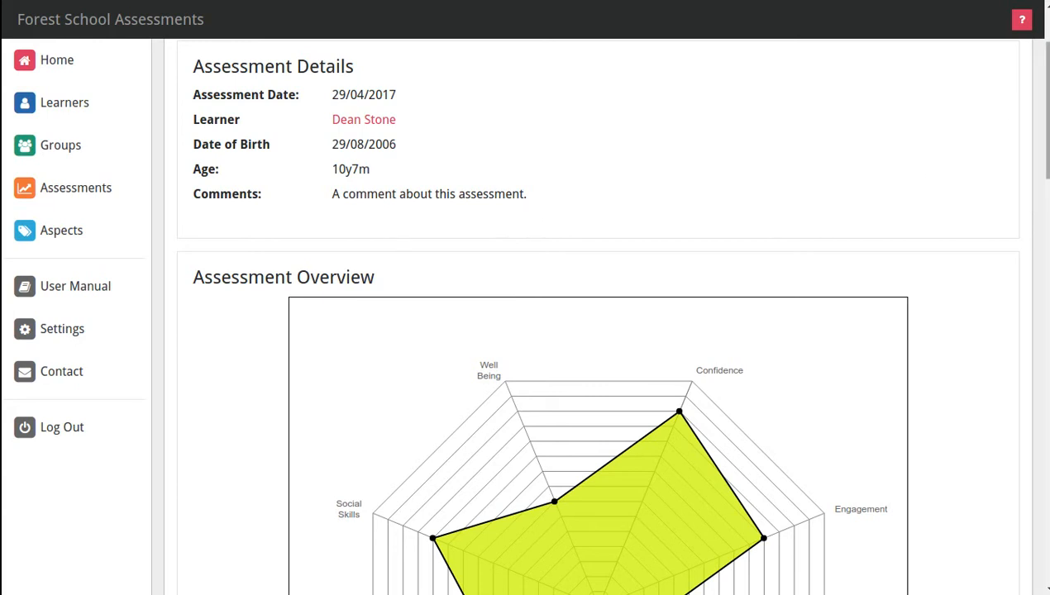
scroll(1044, 176, down, 3)
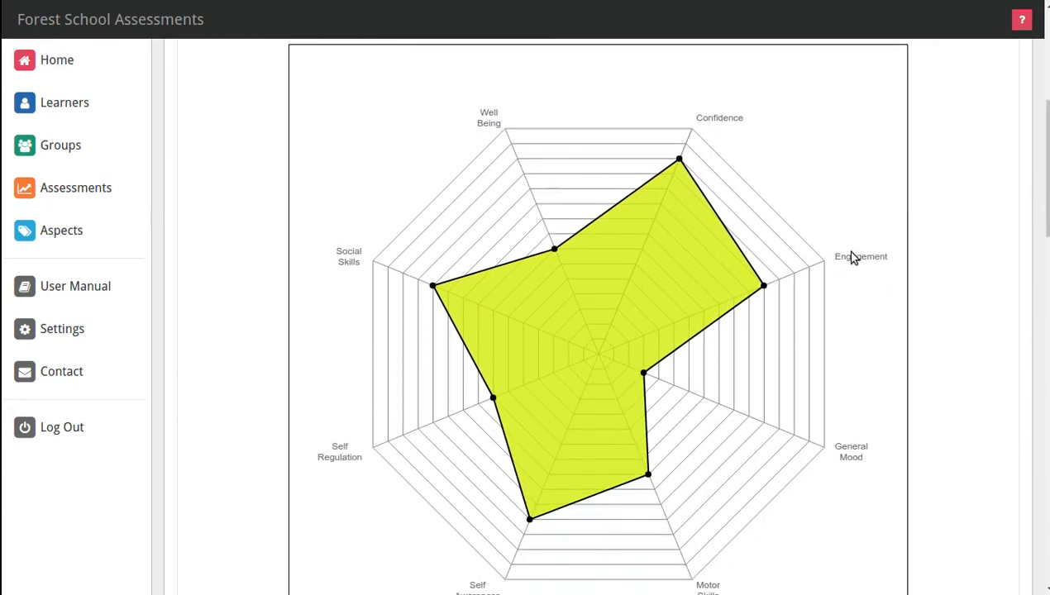
scroll(971, 288, down, 1)
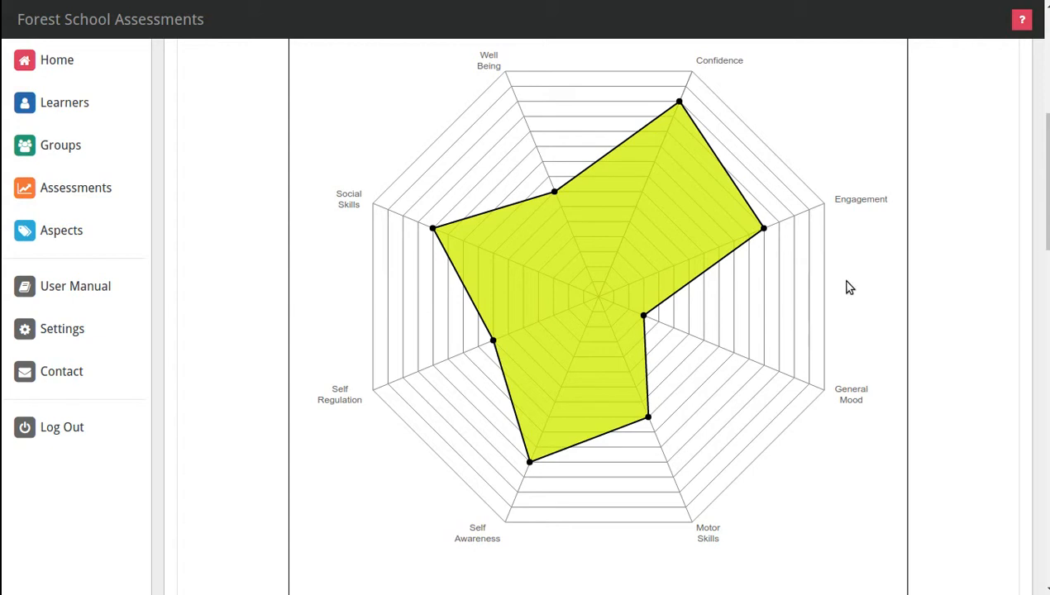
scroll(838, 282, down, 1)
drag(1045, 192, 1024, 300)
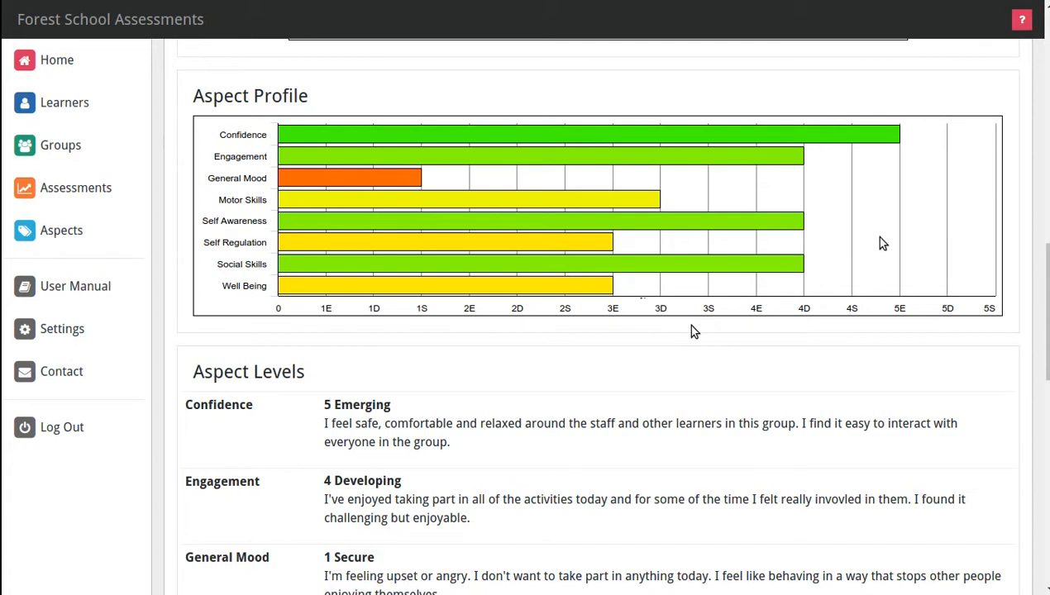
scroll(695, 330, down, 1)
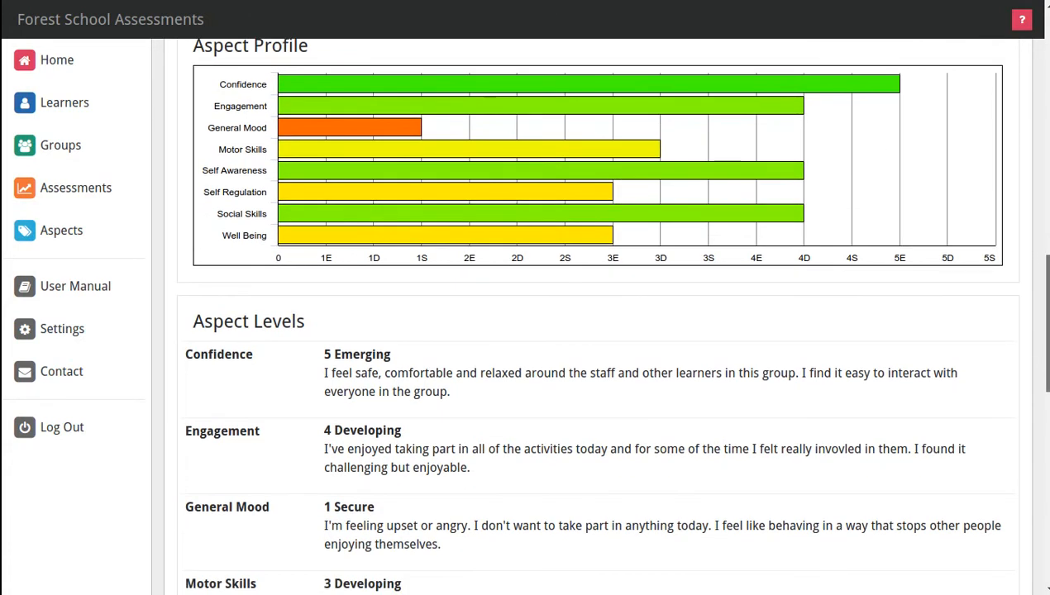
scroll(1039, 366, down, 5)
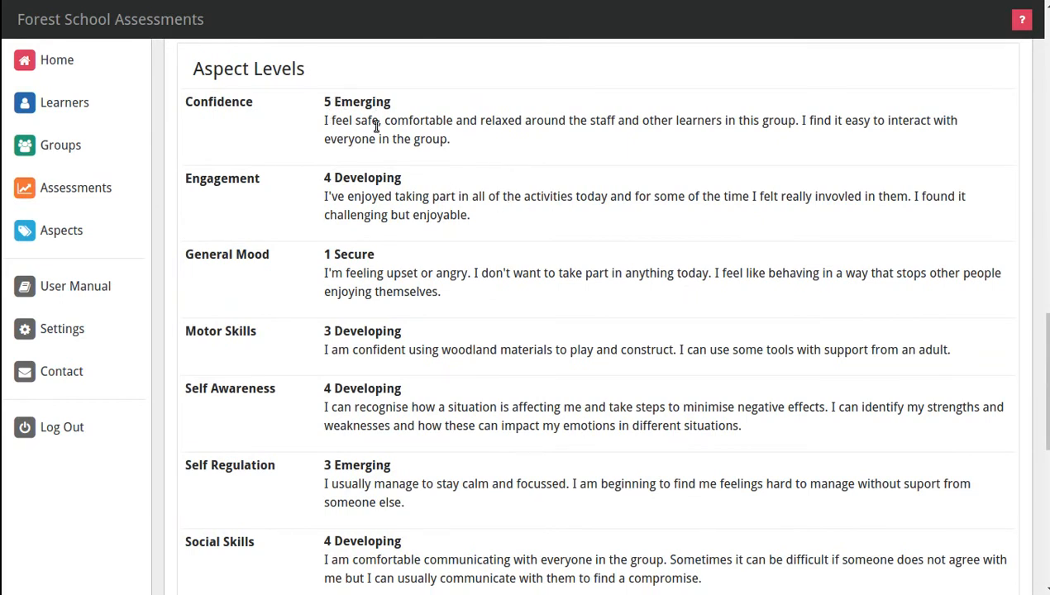
drag(1043, 356, 1025, 497)
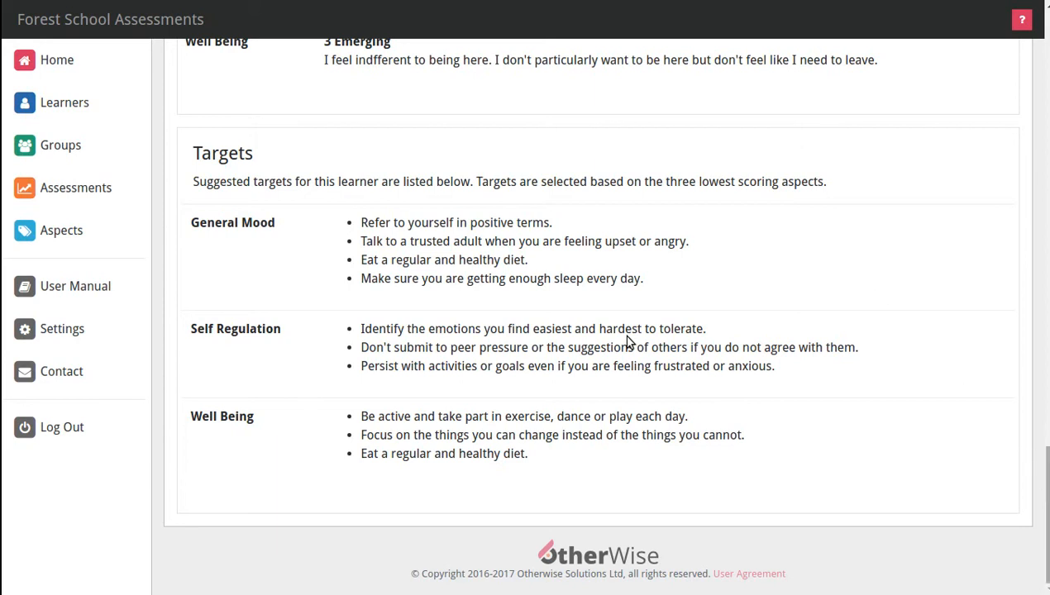
scroll(1039, 462, up, 3)
scroll(1039, 463, up, 10)
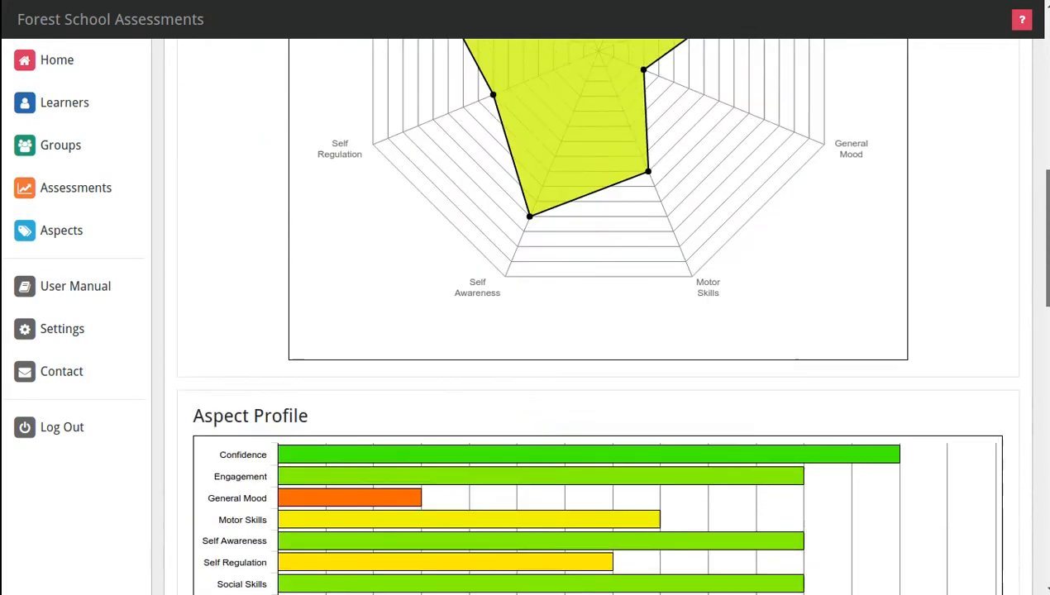
scroll(1039, 331, up, 3)
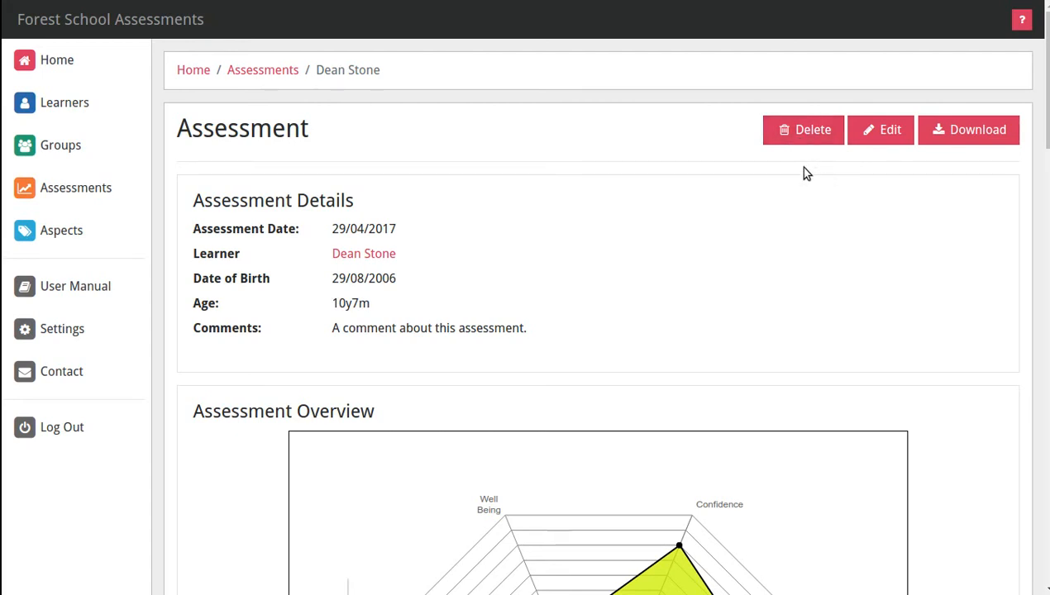
Request deletion of the assessment and dismiss the confirmation without deleting it
click(816, 137)
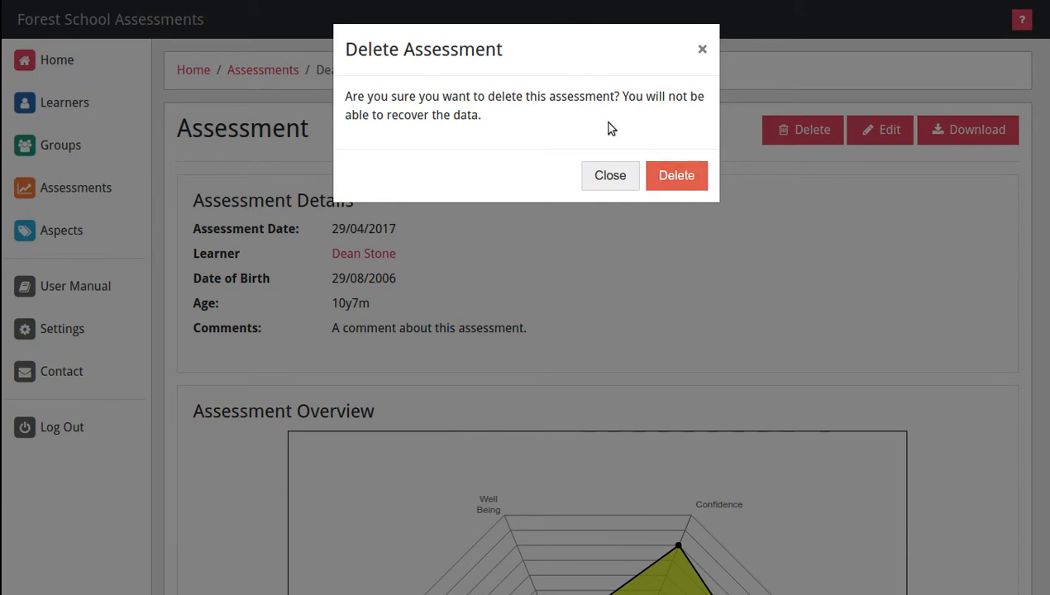
click(609, 173)
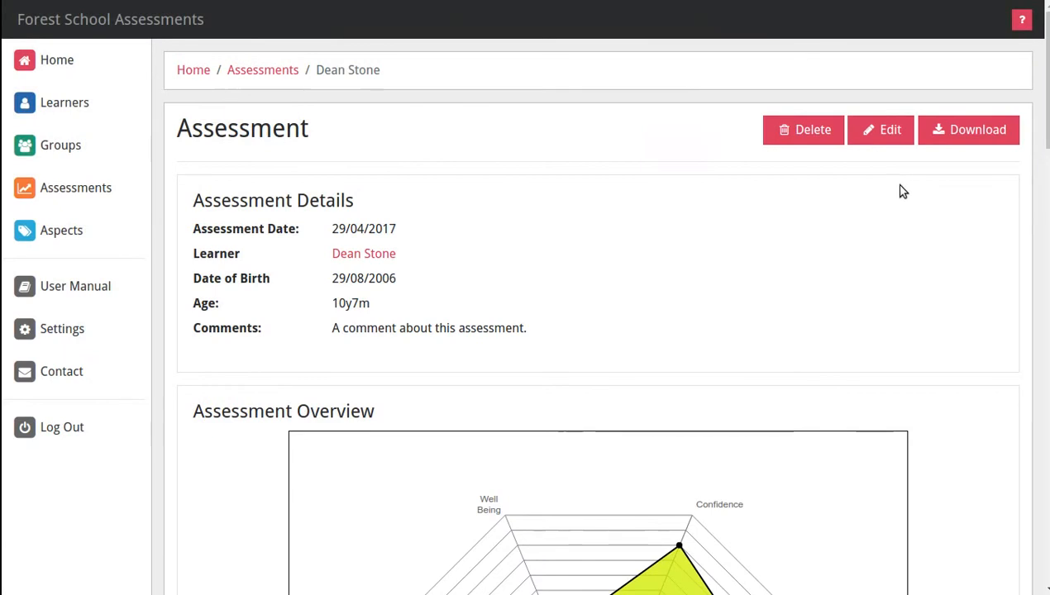
Edit the assessment to raise the Confidence rating to its highest level and save the update
click(883, 135)
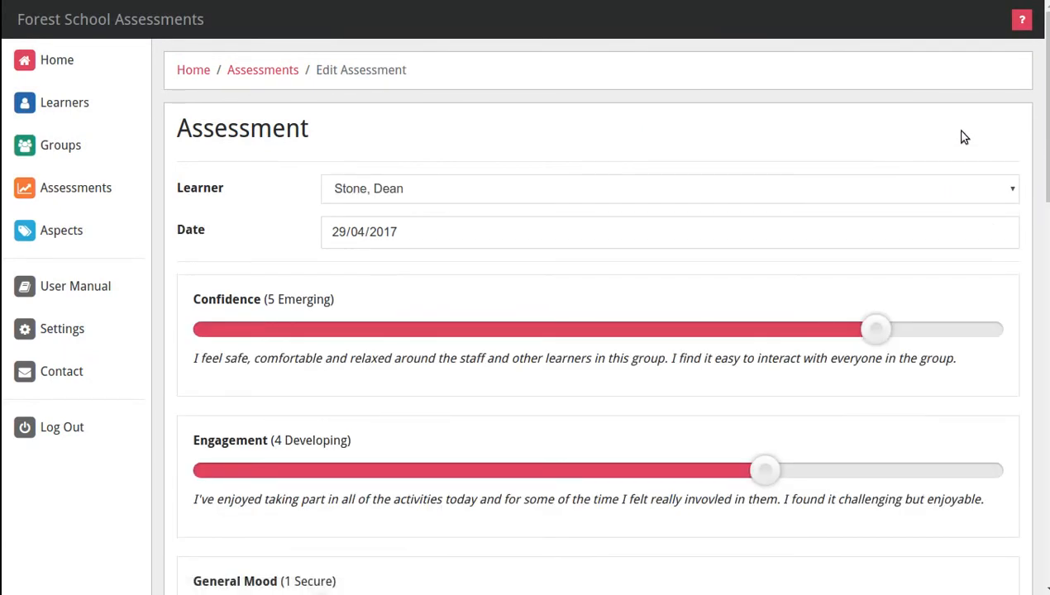
mouse_move(1044, 101)
mouse_down()
mouse_move(1040, 364)
mouse_move(1043, 106)
mouse_up()
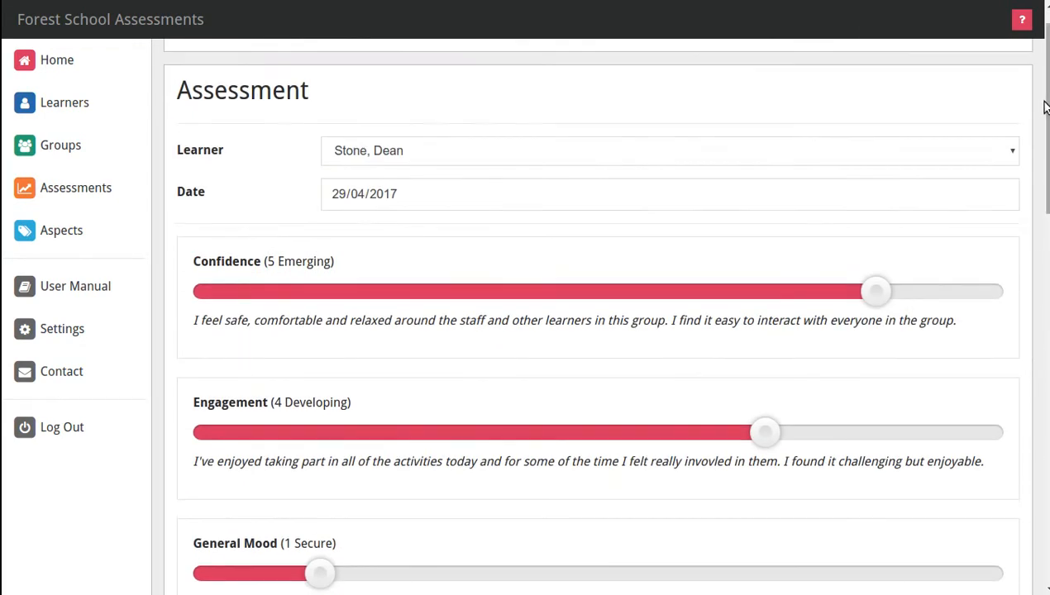
drag(878, 291, 987, 298)
drag(1031, 94, 1034, 528)
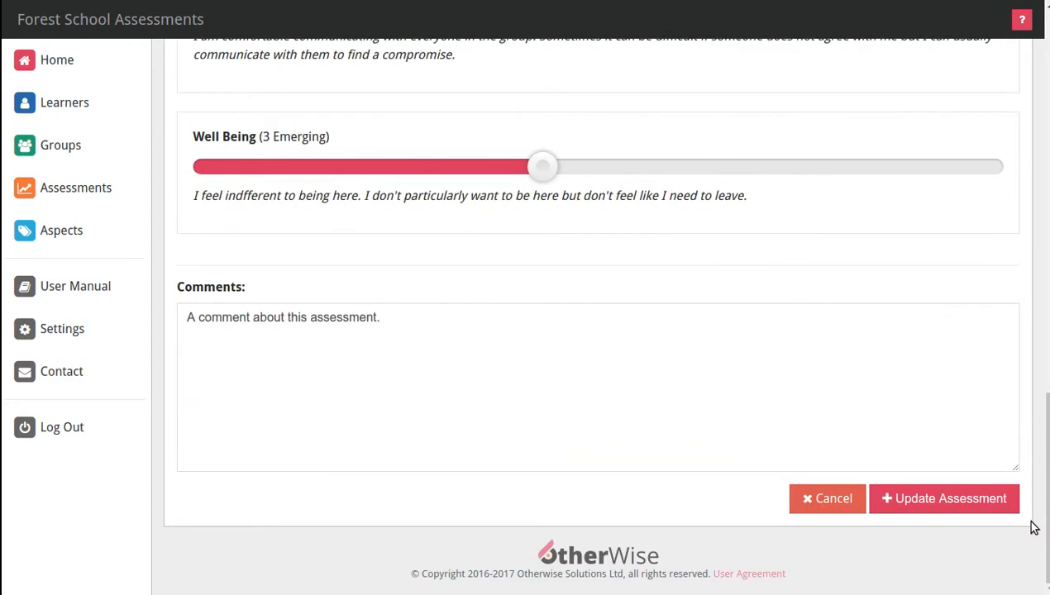
click(934, 499)
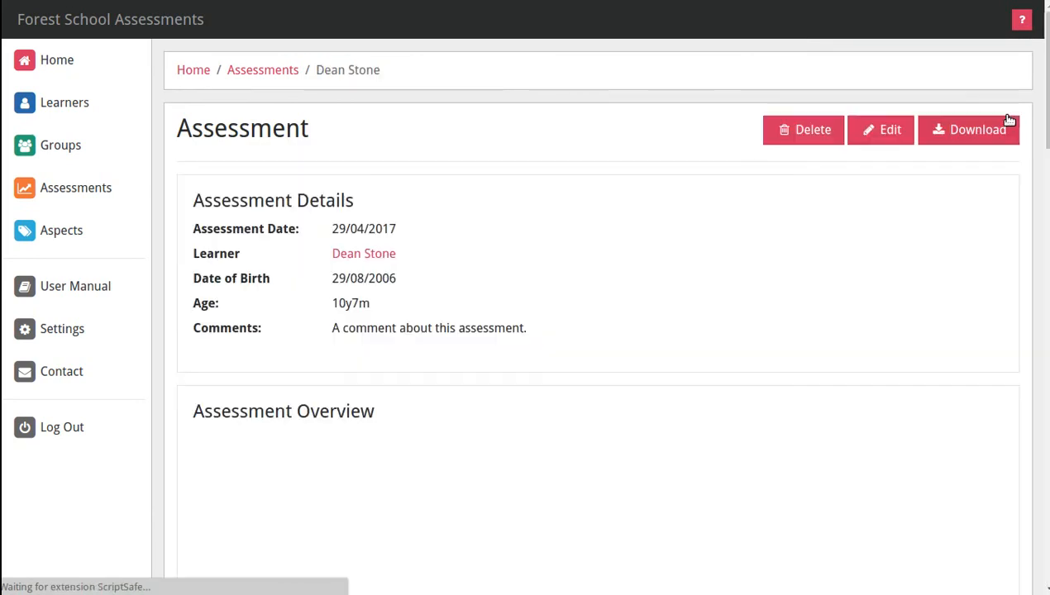
Review the updated assessment's aspect profile chart and aspect levels, returning to the assessment details
drag(1039, 95, 1042, 270)
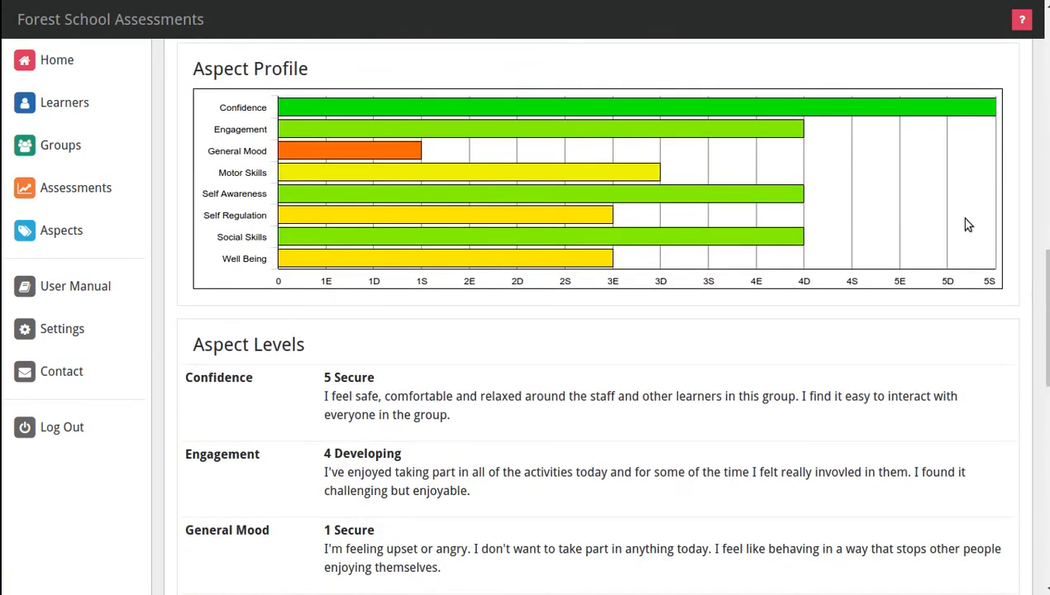
scroll(626, 281, down, 2)
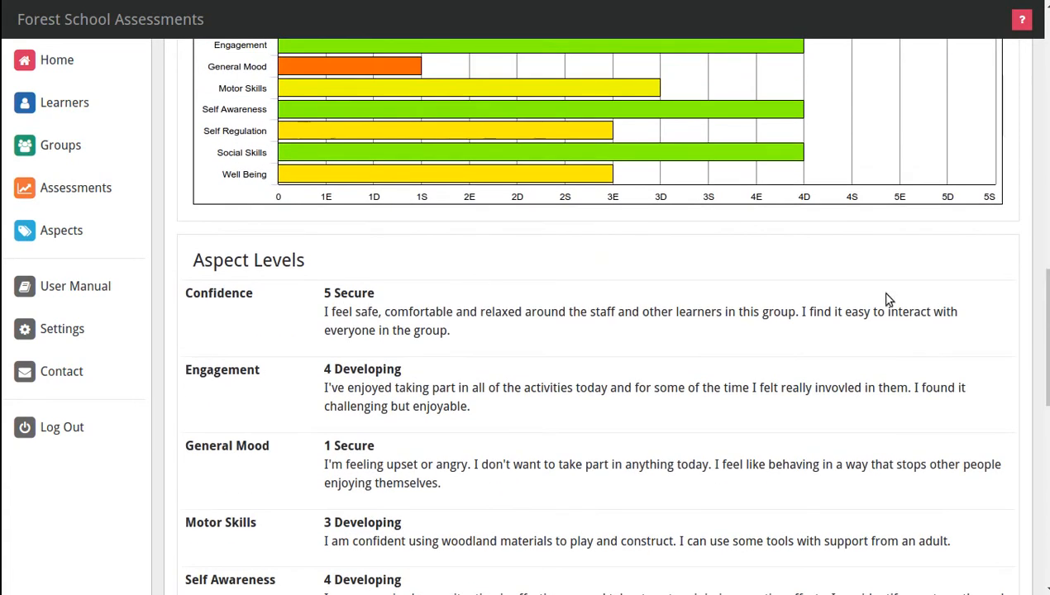
drag(1044, 330, 1046, 186)
scroll(786, 281, up, 4)
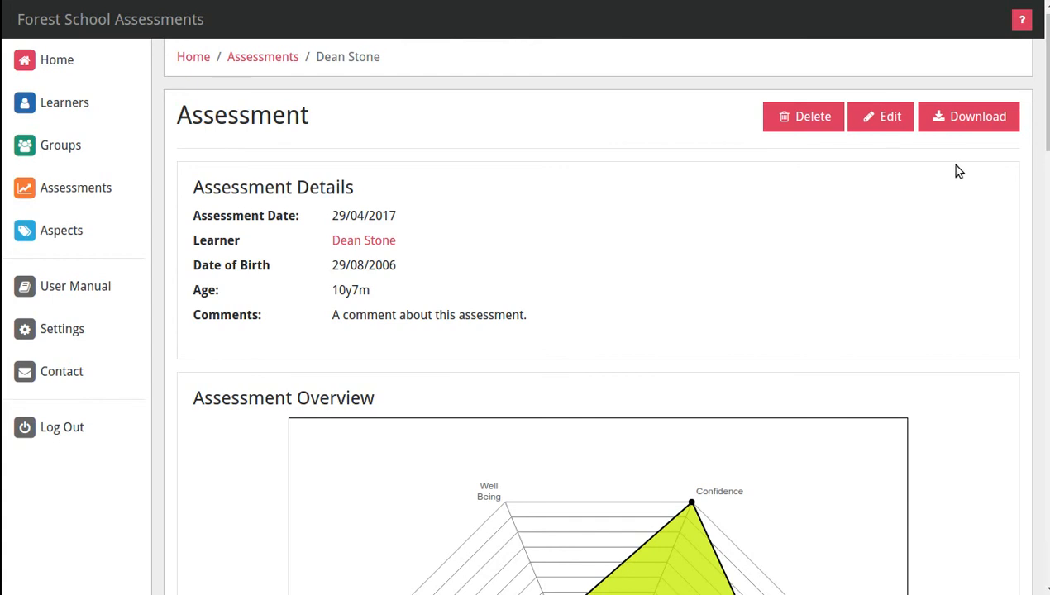
Open the assessment's downloadable PDF report and examine the learner details and overview chart on its first page
click(967, 120)
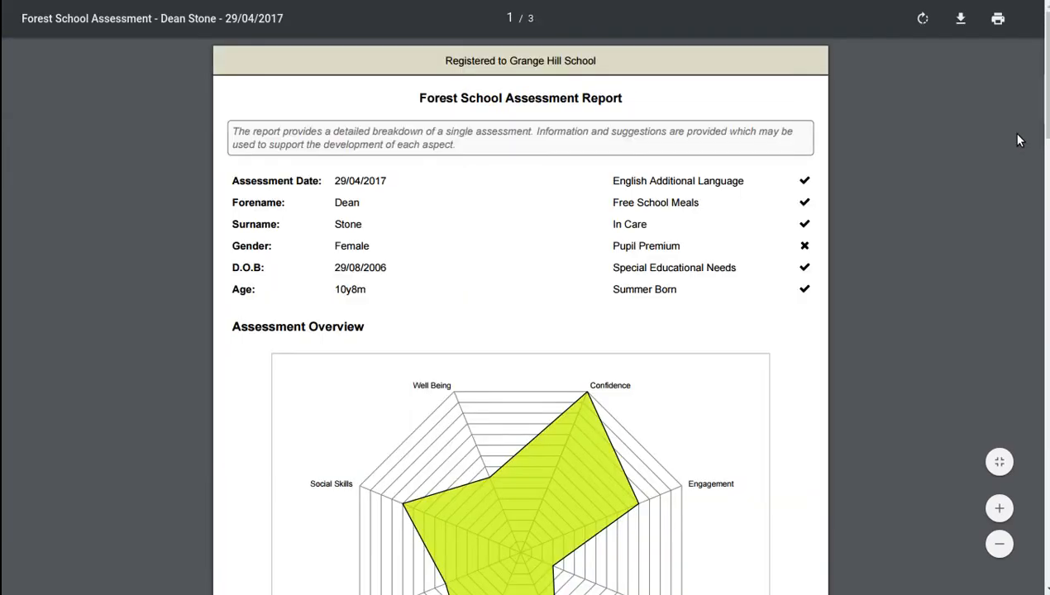
scroll(1024, 129, down, 2)
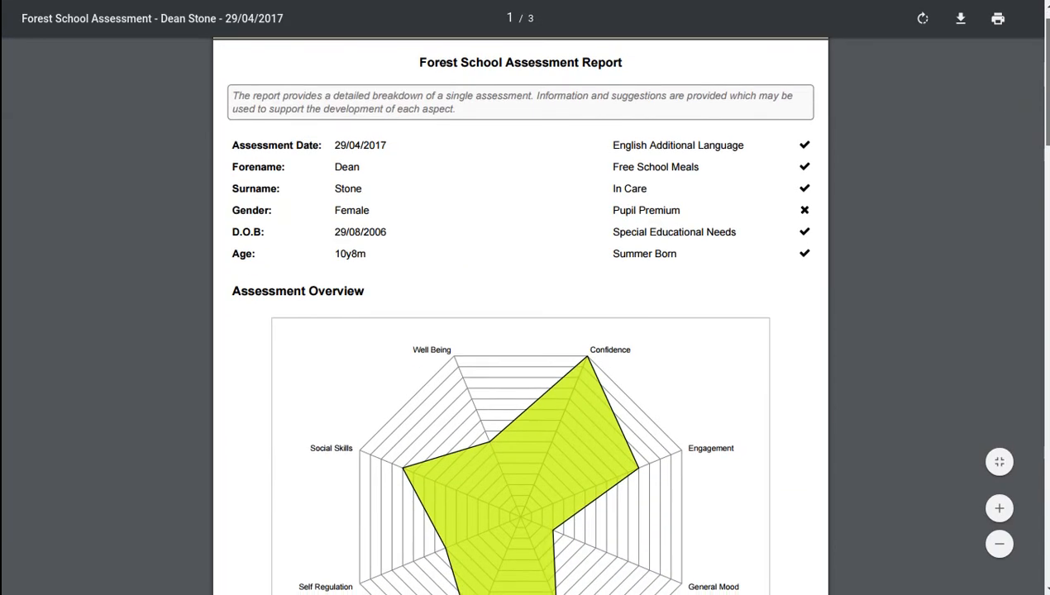
scroll(927, 138, down, 2)
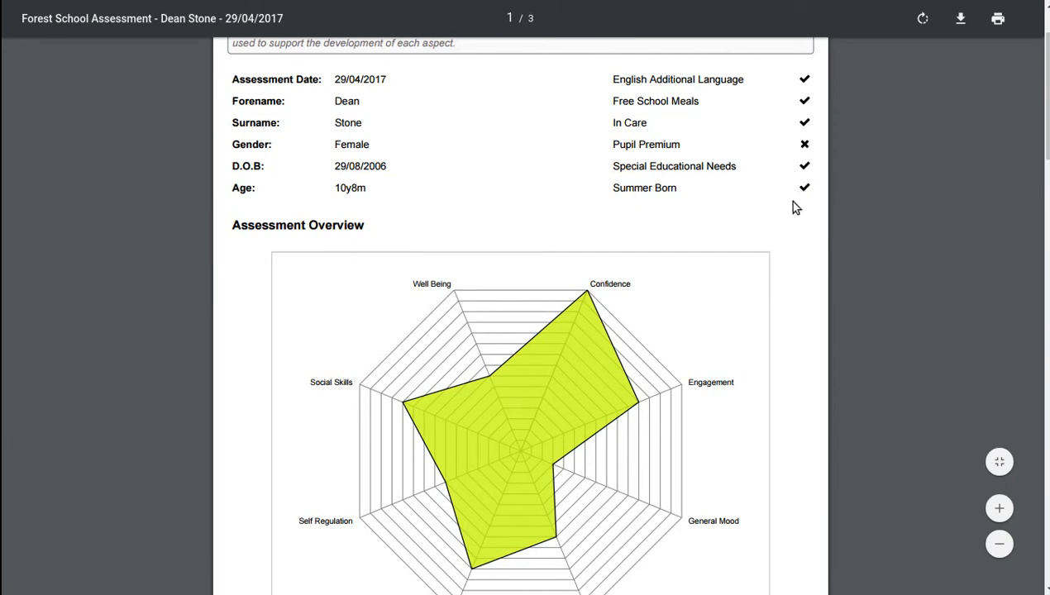
scroll(1038, 90, down, 1)
scroll(908, 175, down, 3)
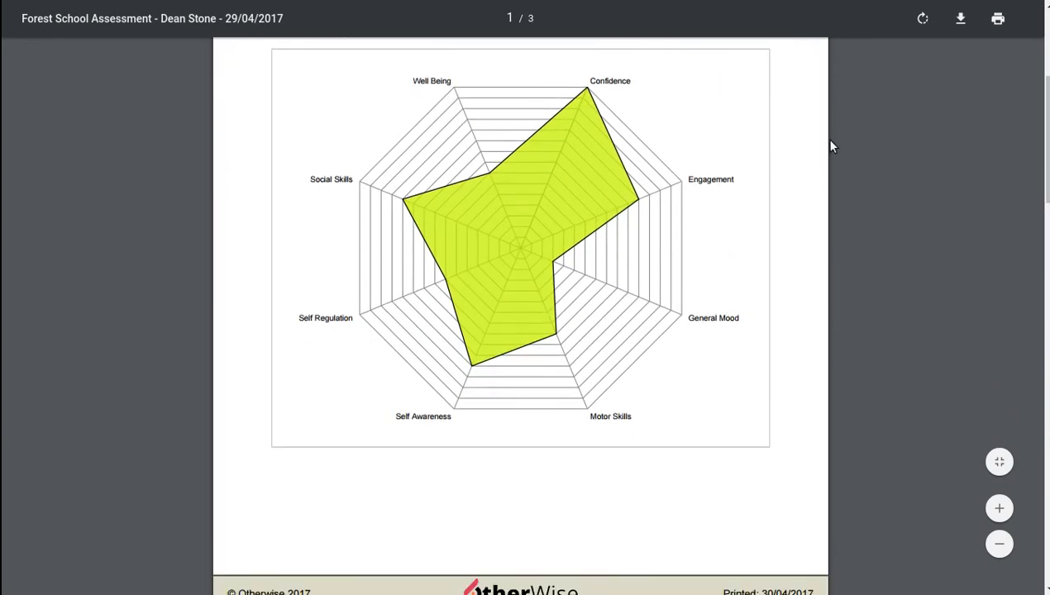
Examine the report's aspect profile, level descriptions, assessment notes and suggested targets, and leave the report for the previous page
scroll(854, 180, down, 7)
scroll(877, 254, down, 1)
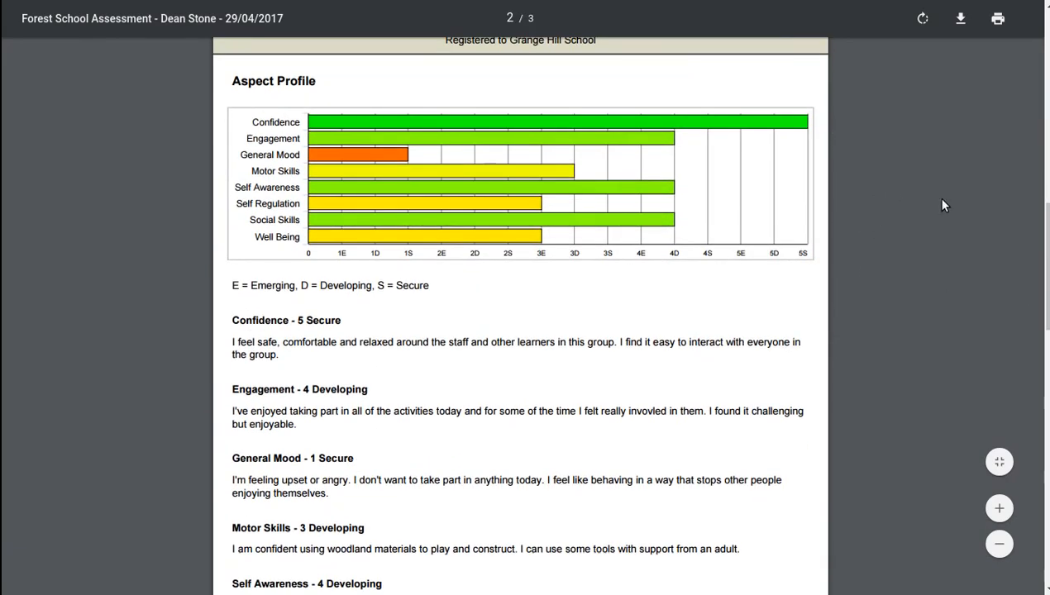
scroll(940, 206, down, 4)
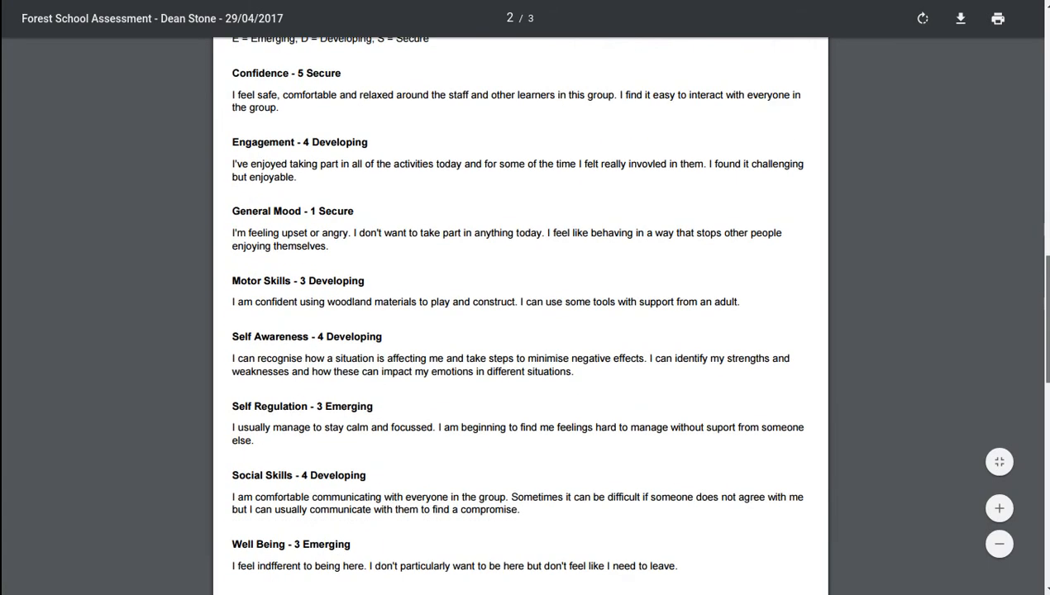
drag(1047, 288, 1047, 424)
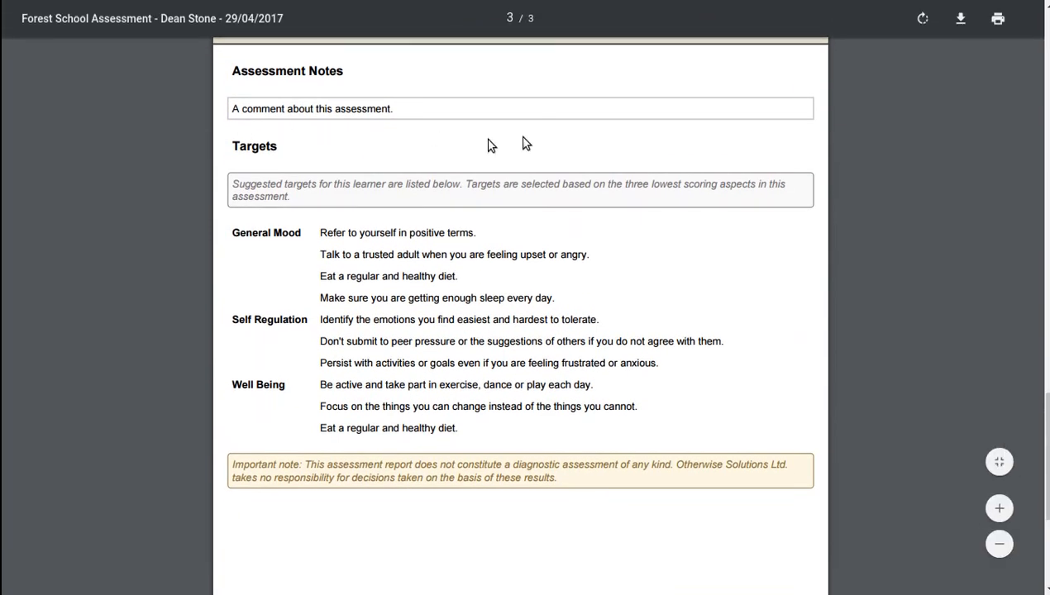
scroll(900, 397, down, 1)
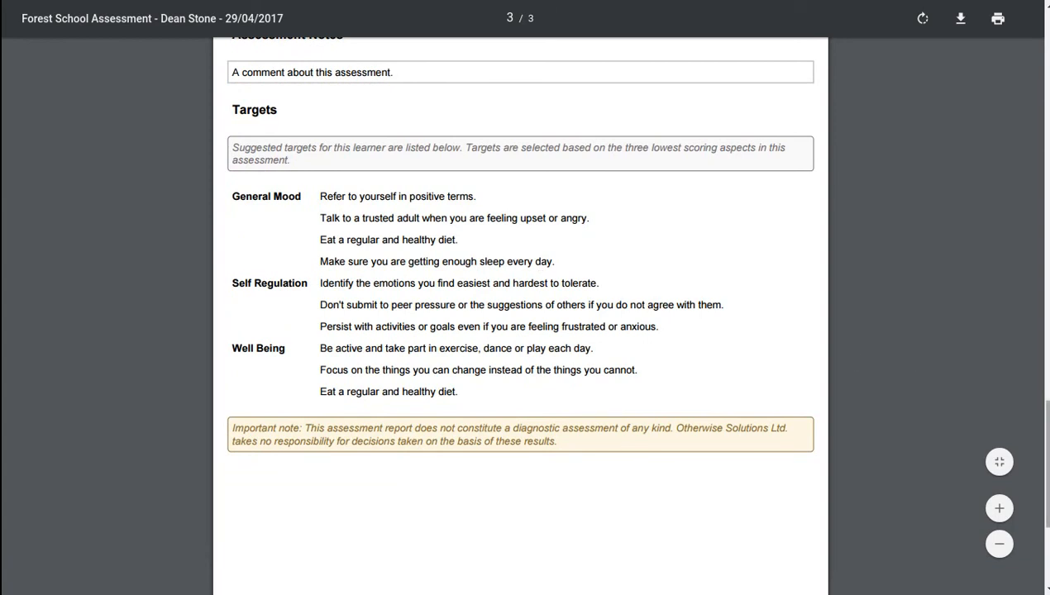
drag(1046, 473, 1047, 304)
key(alt+Left)
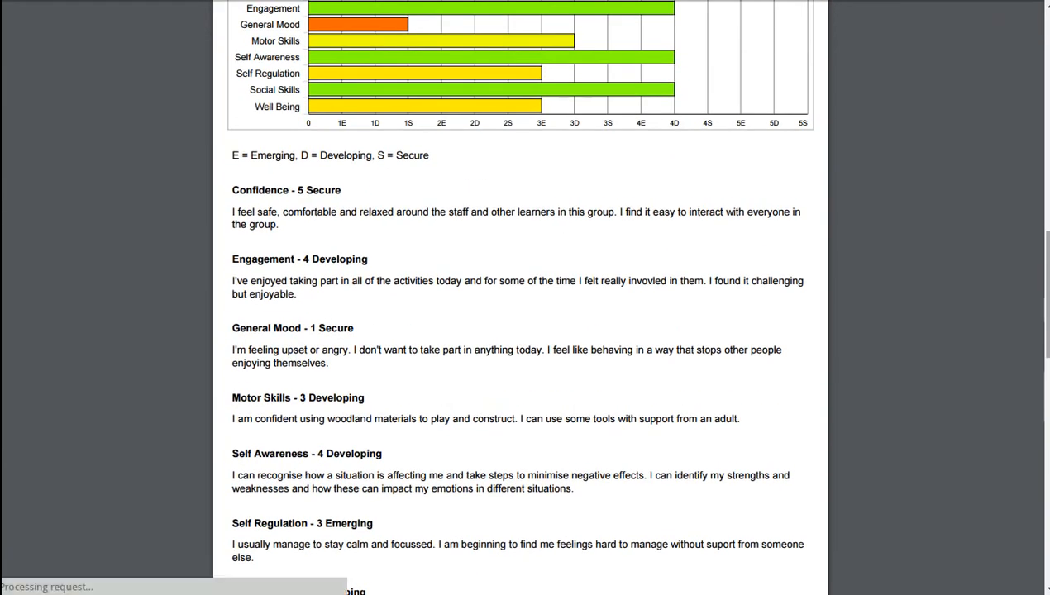